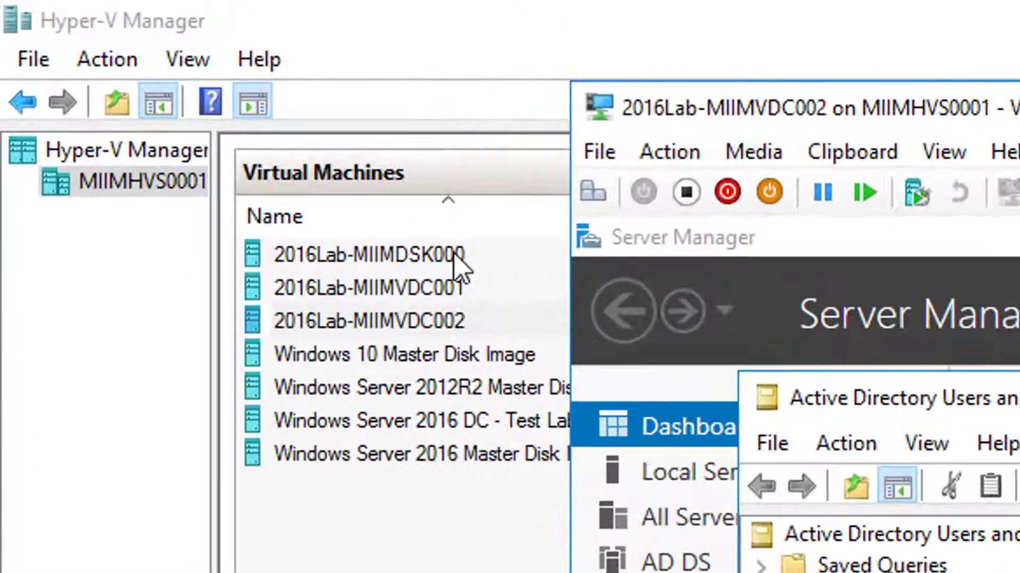
# Step: Select the running 2016Lab-MIIMDSK000 virtual machine in the Virtual Machines list
pyautogui.click(461, 265)
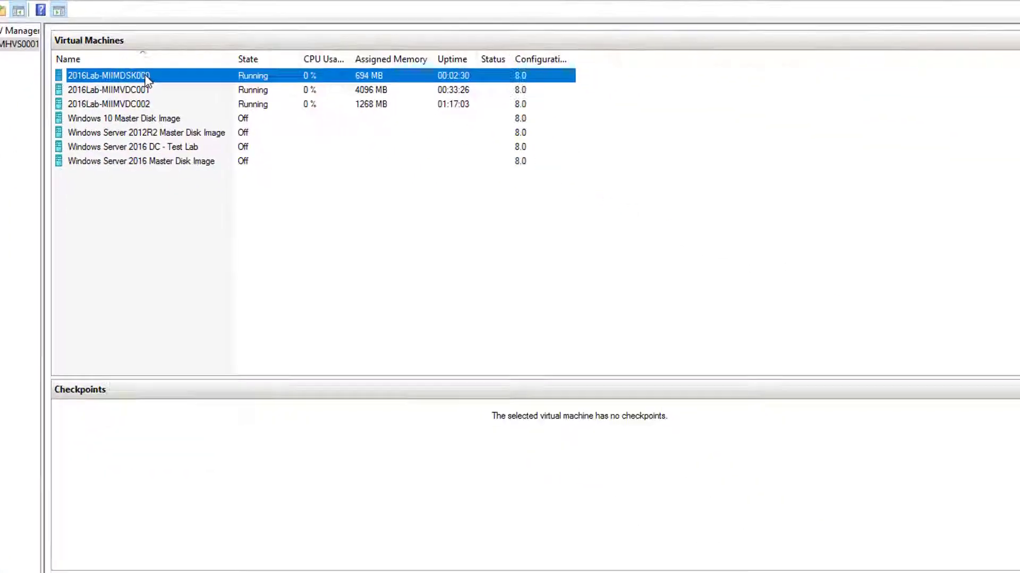
# Step: Connect to 2016Lab-MIIMDSK000 and sign in as CORP\Administrator with its password
pyautogui.doubleClick(461, 265)
pyautogui.click(183, 46)
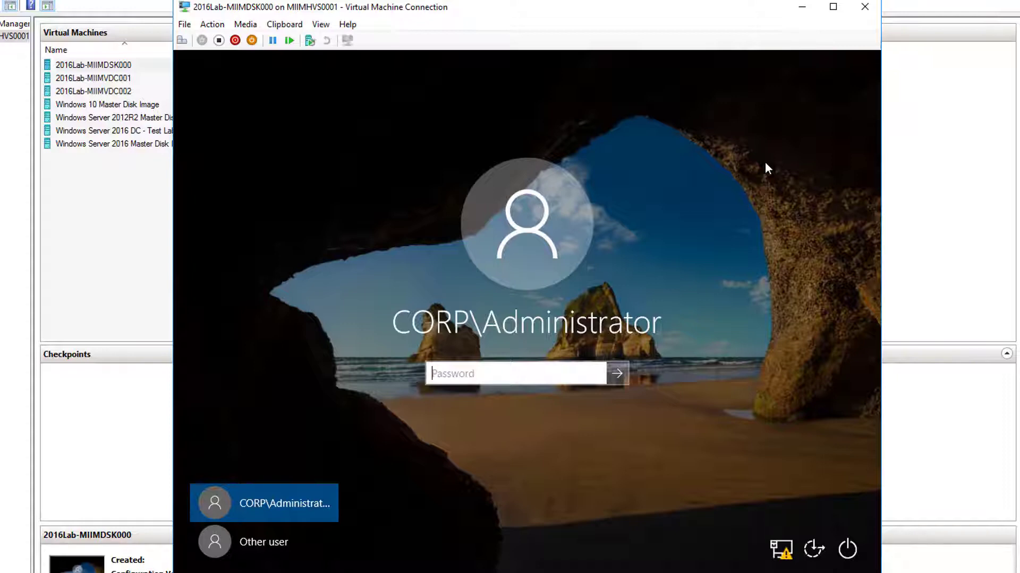
pyautogui.write('•••')
pyautogui.write('••••••••')
pyautogui.press('Return')
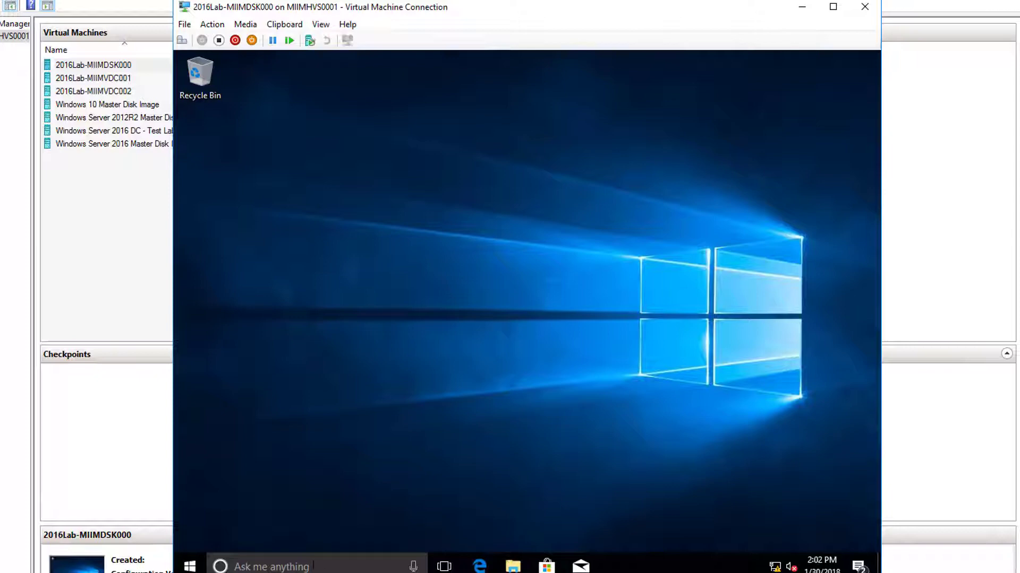
# Step: Launch Windows PowerShell as administrator from a taskbar search for 'power' and reposition its window
pyautogui.click(307, 568)
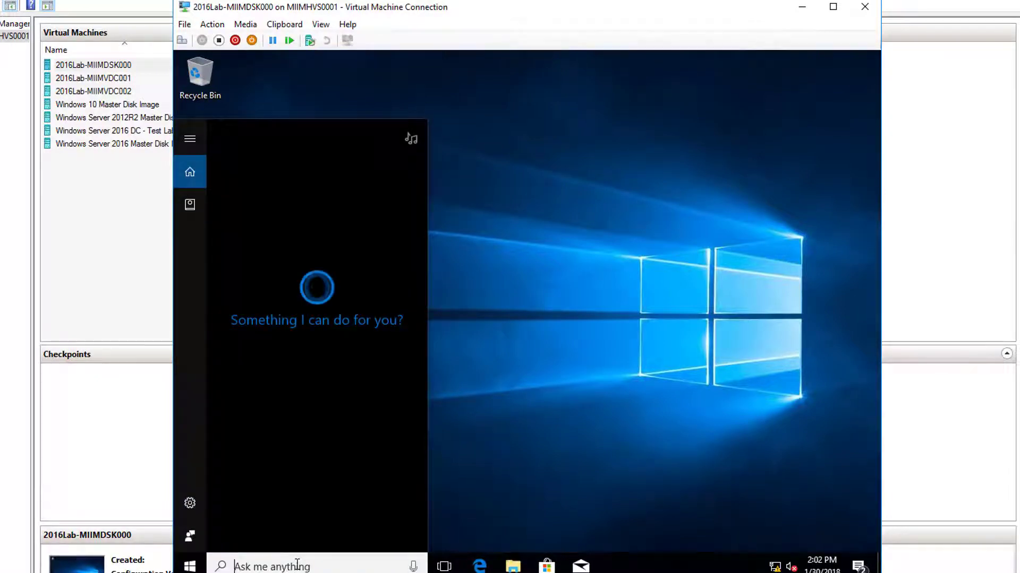
pyautogui.write('power')
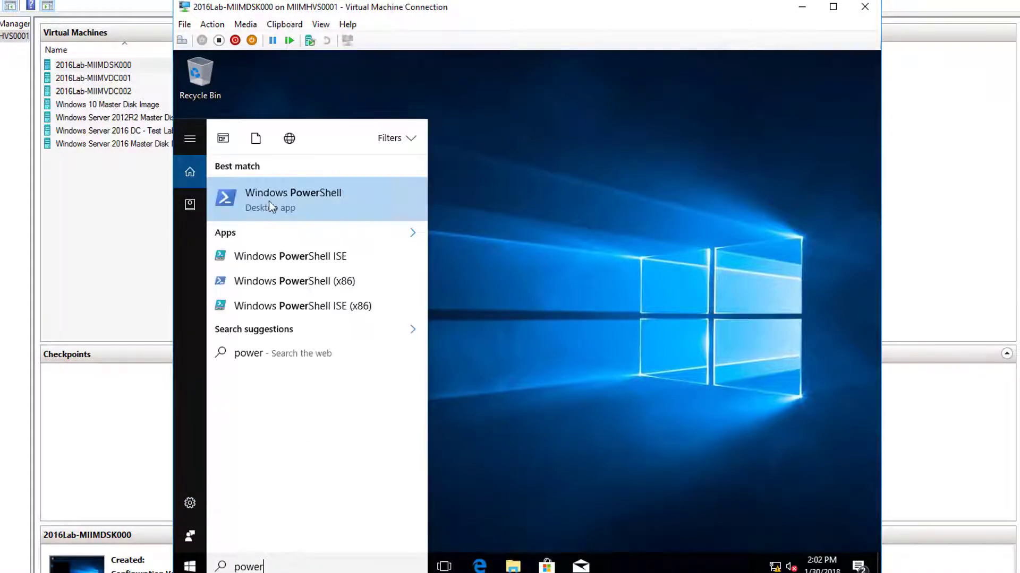
pyautogui.click(269, 207)
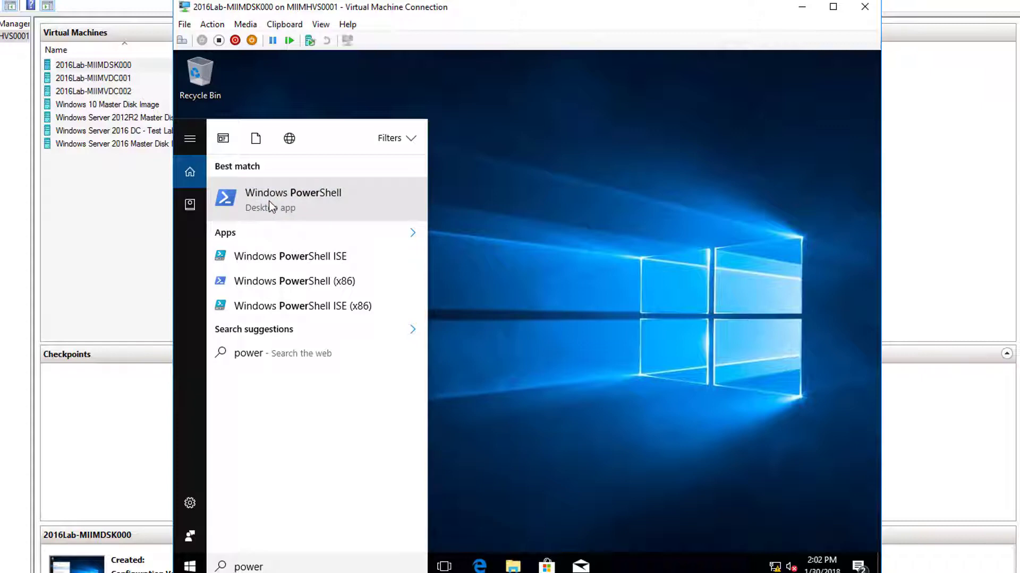
pyautogui.rightClick(270, 206)
pyautogui.click(293, 217)
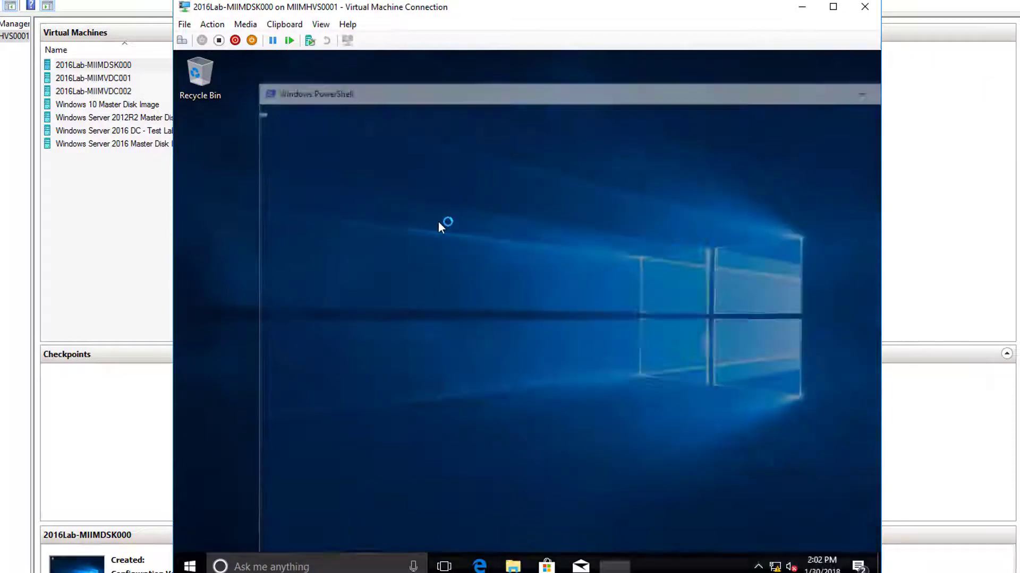
pyautogui.moveTo(520, 87); pyautogui.dragTo(446, 73)
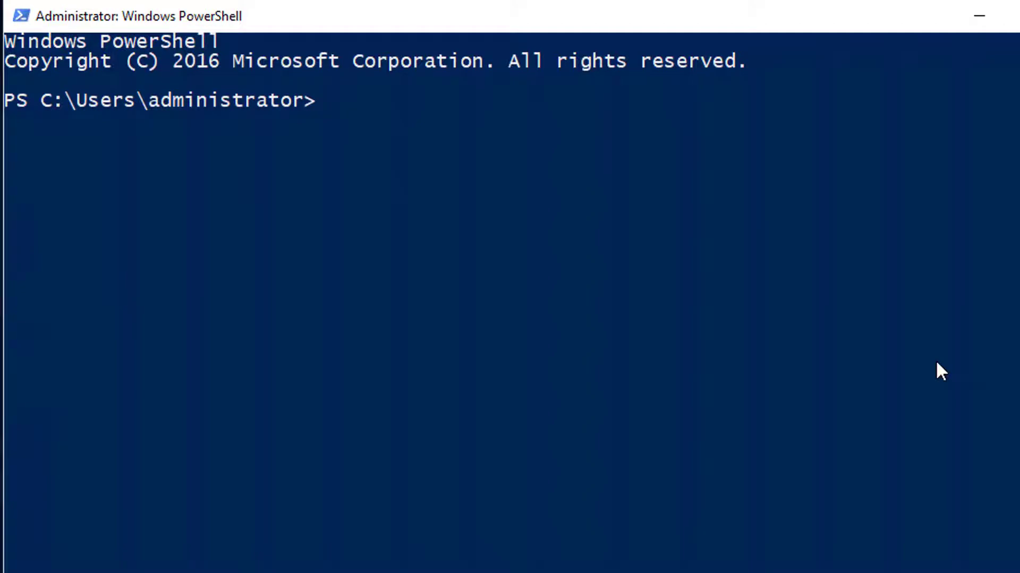
pyautogui.write('$e')
pyautogui.write('nv:')
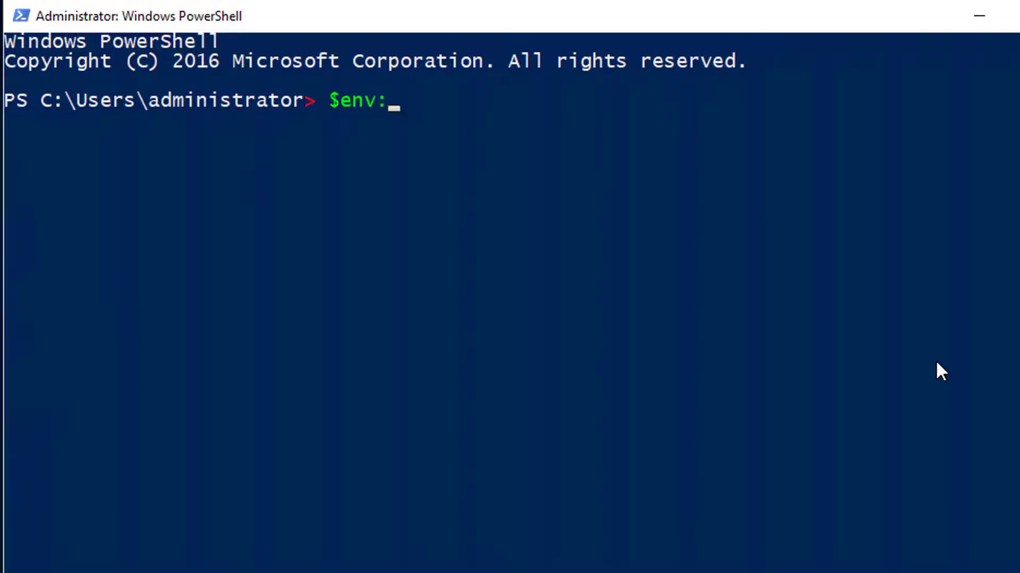
pyautogui.write('computernam')
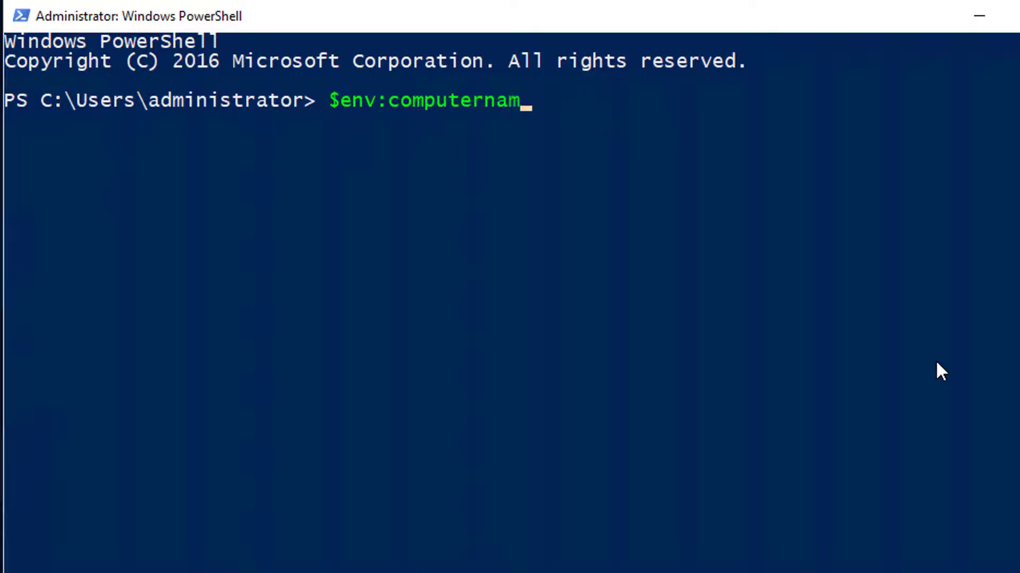
pyautogui.write('e')
# Step: Run $env:computername to reveal the current name DESKTOP-ABC123
pyautogui.press('Return')
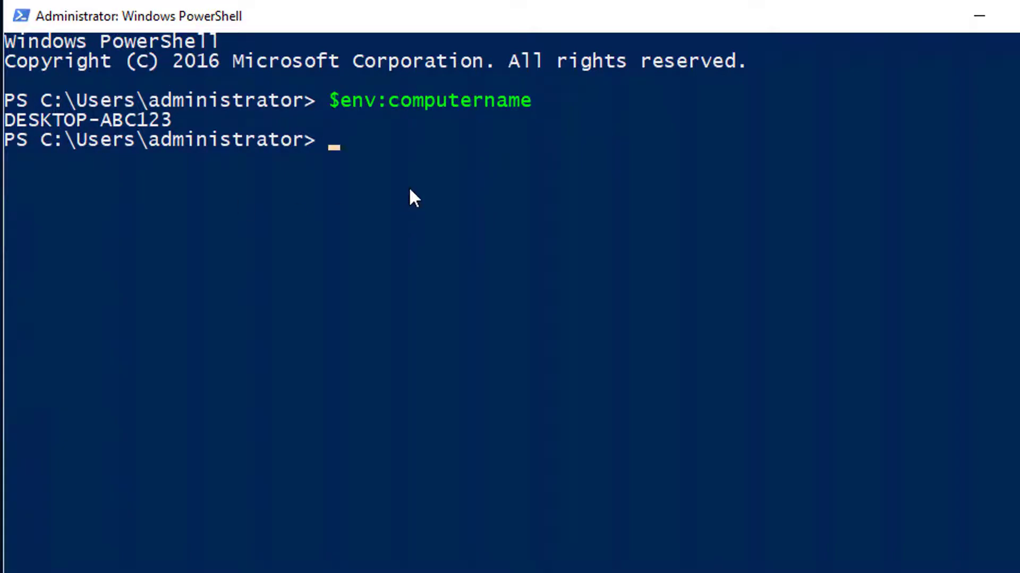
pyautogui.write('rename-c')
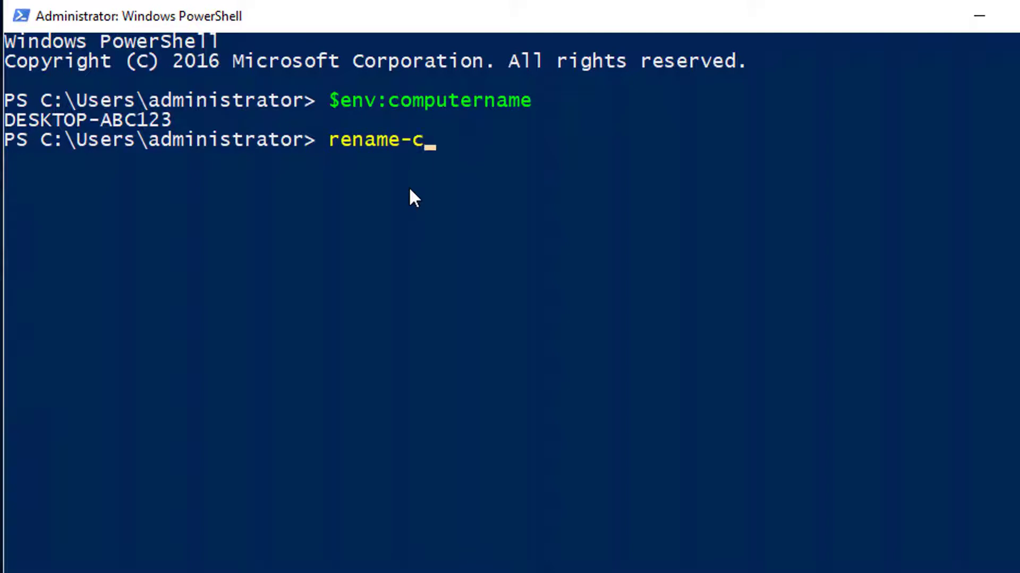
pyautogui.write('omputer')
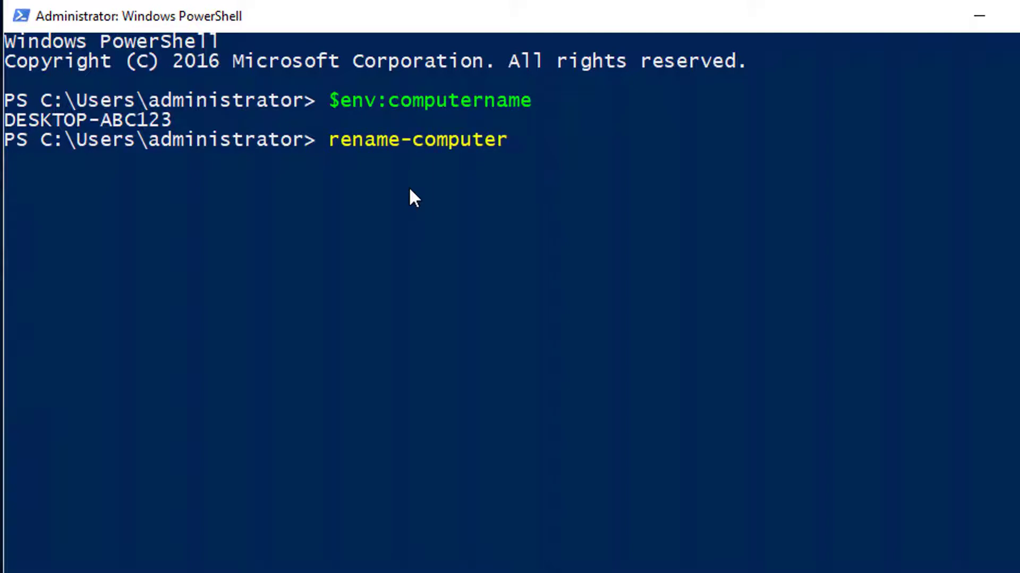
pyautogui.write(' -computer')
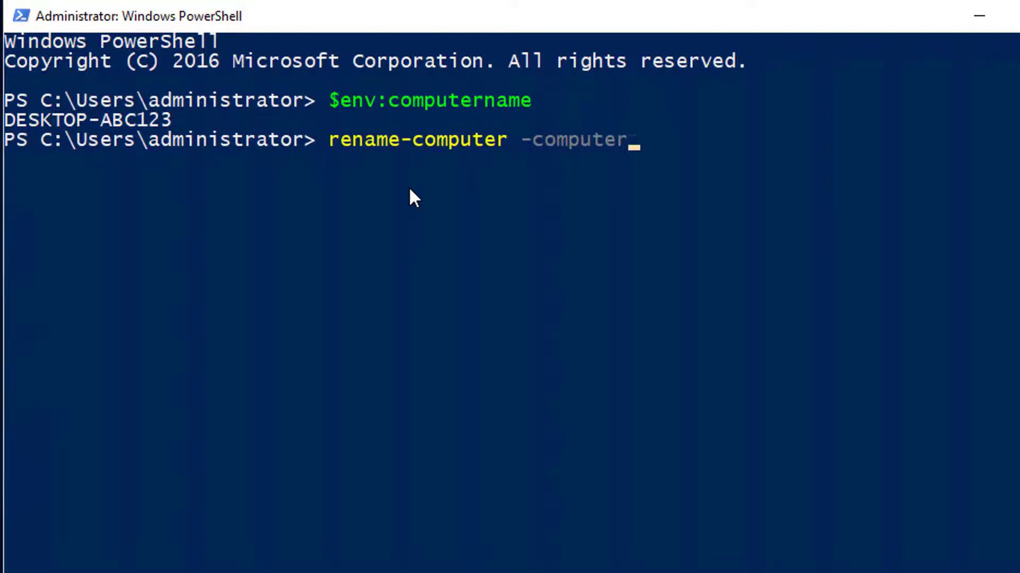
pyautogui.write('name')
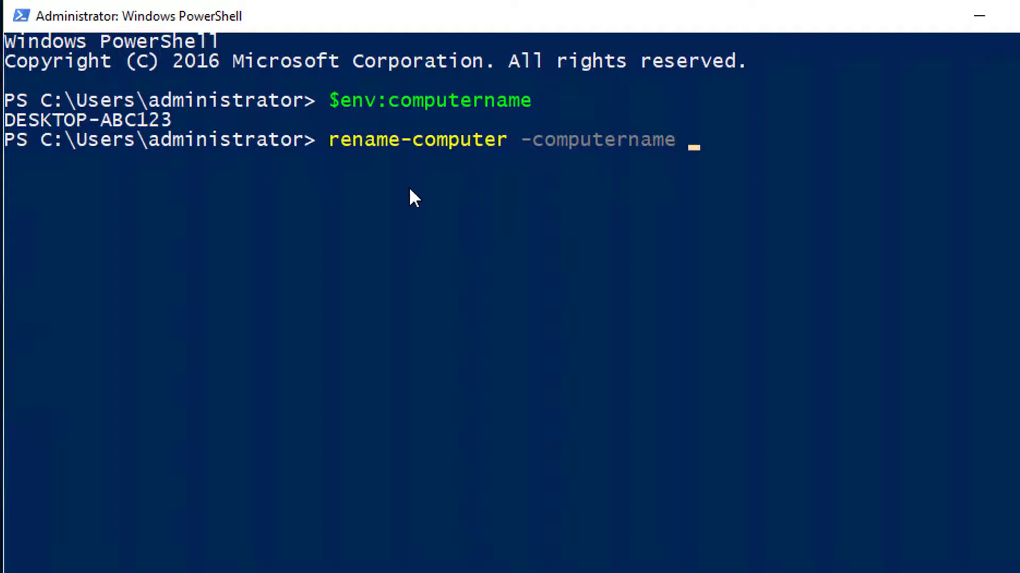
pyautogui.write(' DESK')
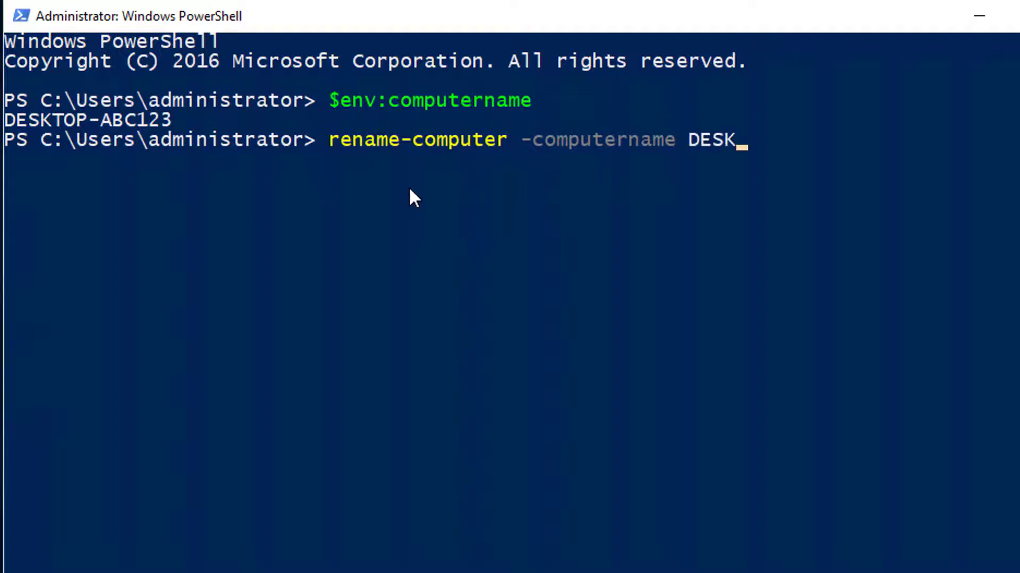
pyautogui.write('TOP-ABC')
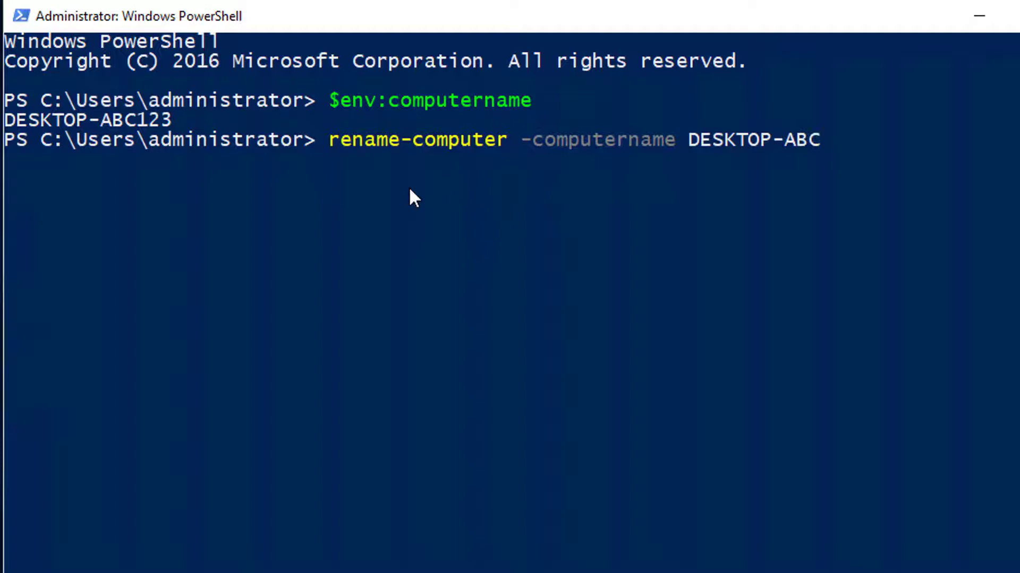
pyautogui.write('123 ')
pyautogui.write('O')
# Step: Run rename-computer -computername DESKTOP-ABC123 -newname MIIMDSK000, pending restart
pyautogui.press('BackSpace')
pyautogui.write('-n')
pyautogui.write('ewname')
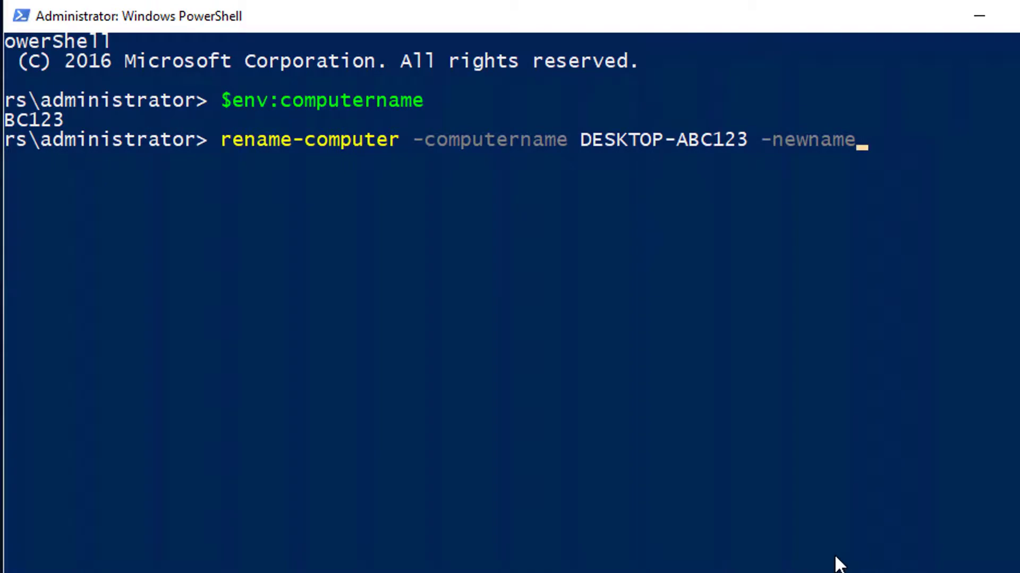
pyautogui.write('M')
pyautogui.write('IIMDSK0')
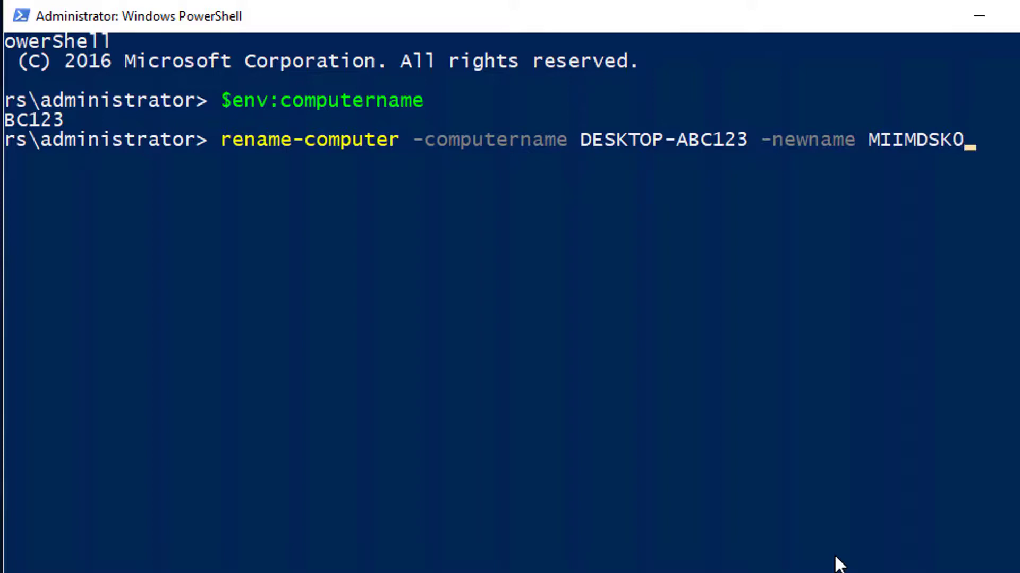
pyautogui.write('00')
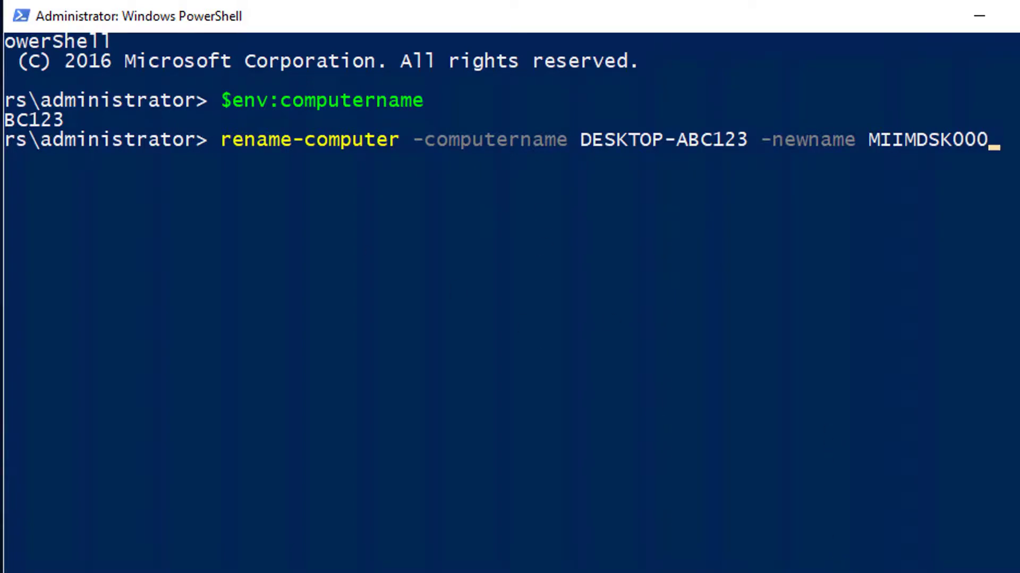
pyautogui.press('Return')
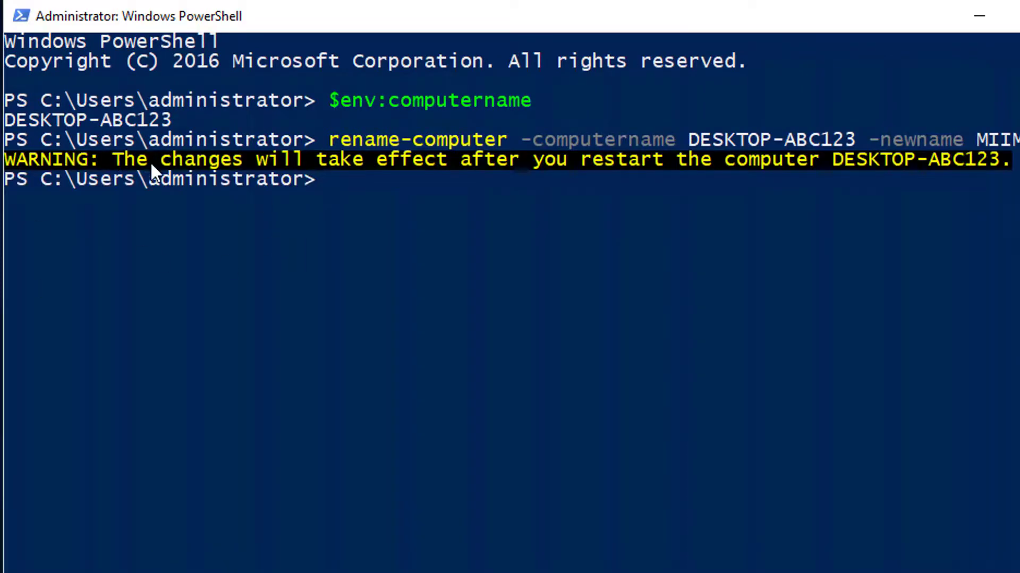
pyautogui.write('re')
pyautogui.write('start-comput')
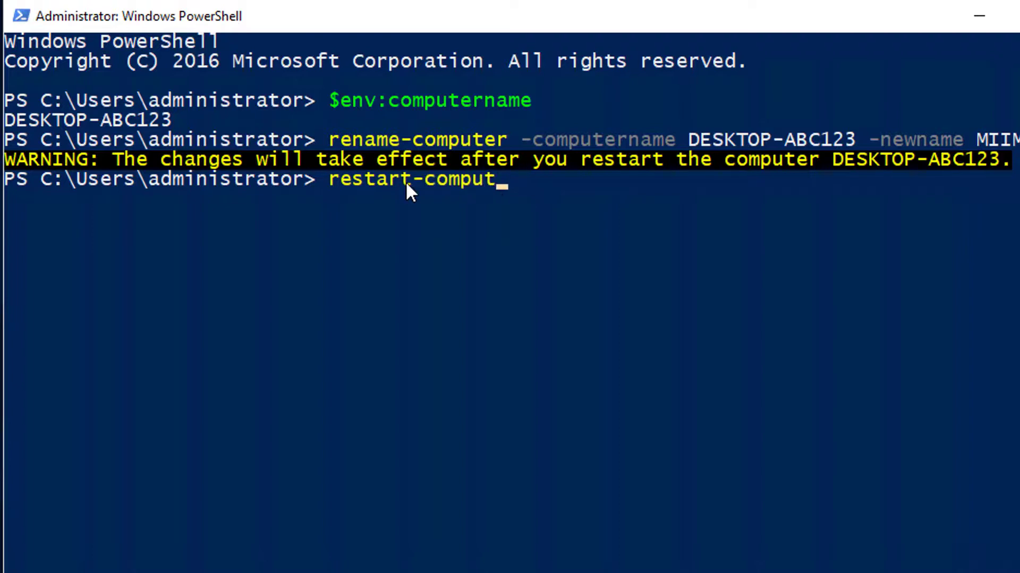
pyautogui.write('er')
# Step: Run restart-computer to reboot the VM back to the lock screen
pyautogui.press('Return')
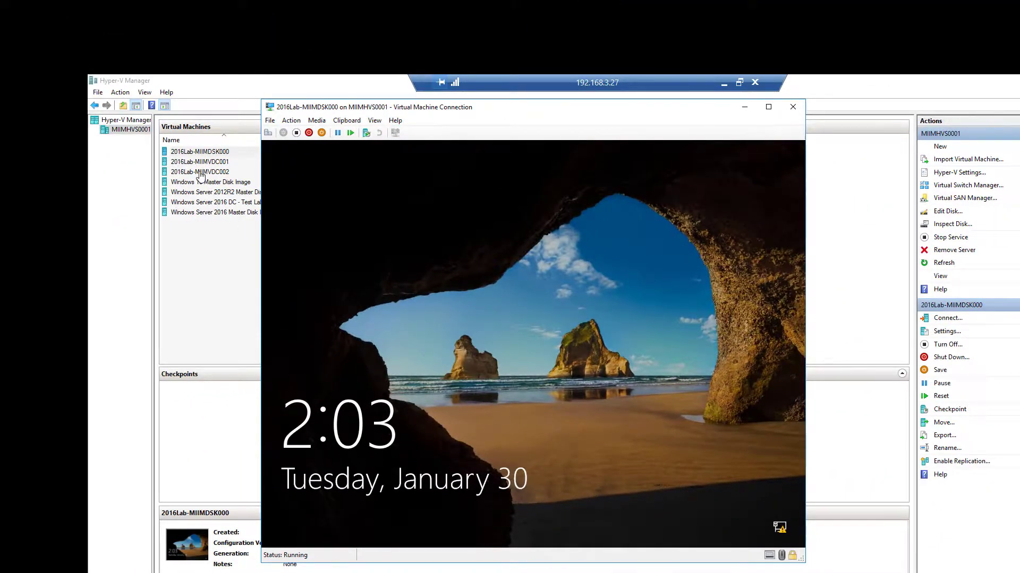
# Step: Switch to the domain controller VM and refresh the Computers container in Active Directory Users and Computers
pyautogui.click(199, 173)
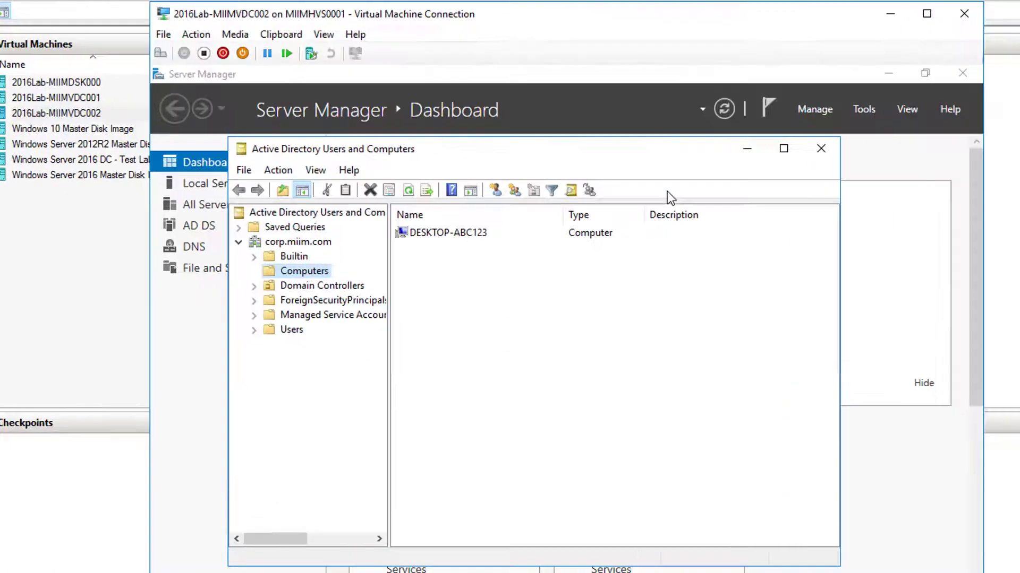
pyautogui.press('F5')
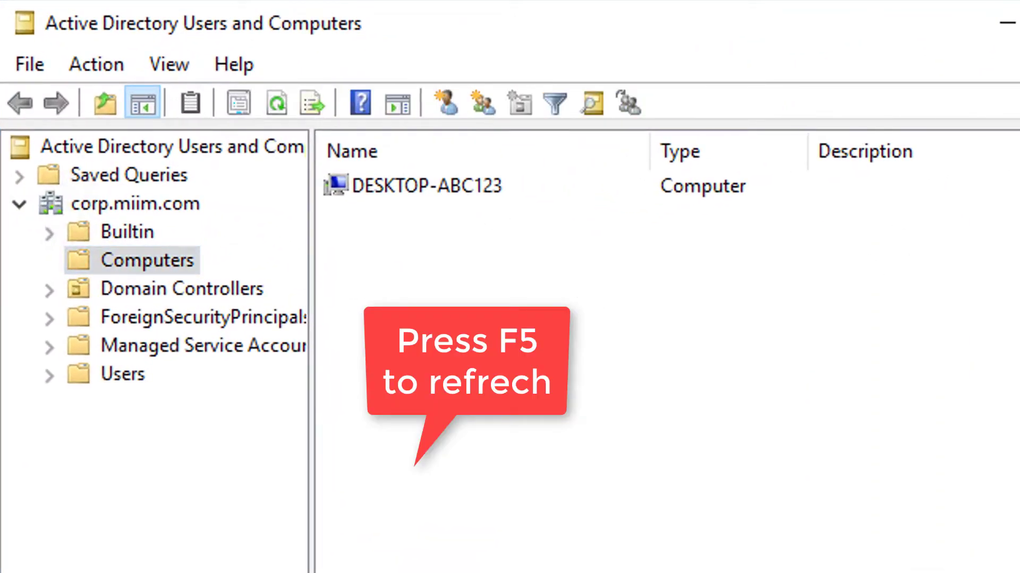
pyautogui.press('F5')
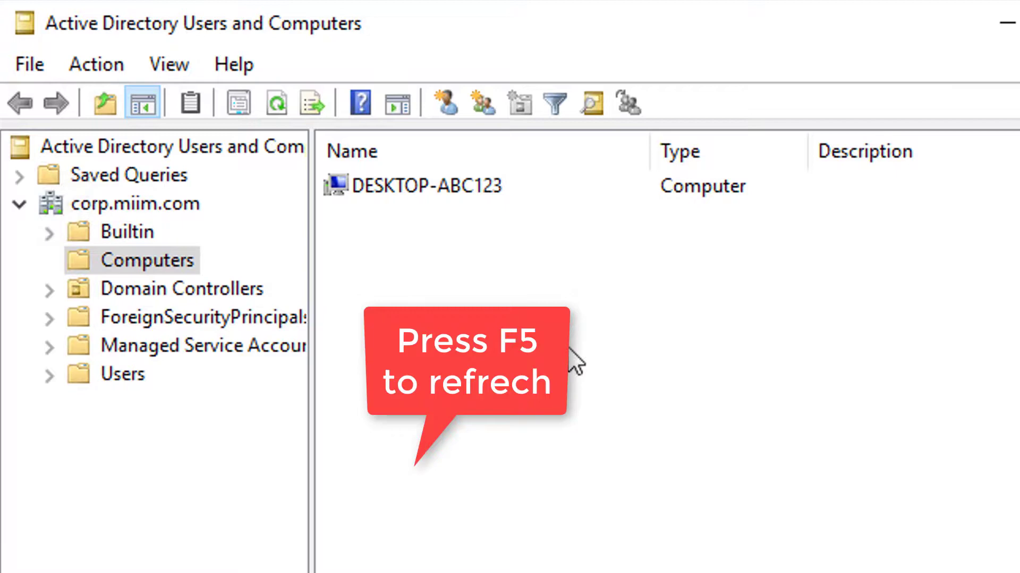